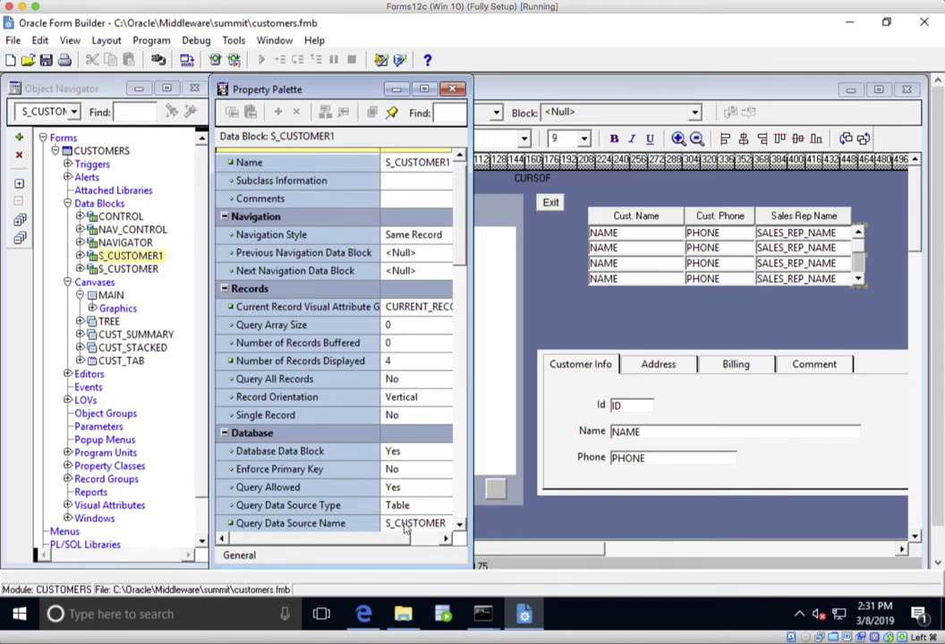
- Expand the NAVIGATOR block's triggers and items and the S_CUSTOMER block's items in the Object Navigator
click(130, 248)
click(126, 243)
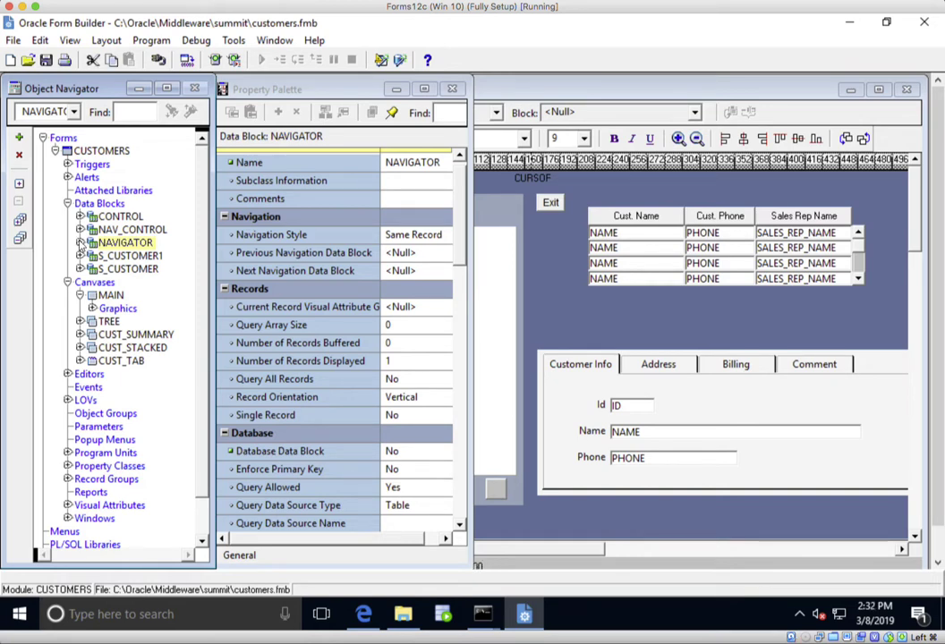
click(81, 243)
click(93, 269)
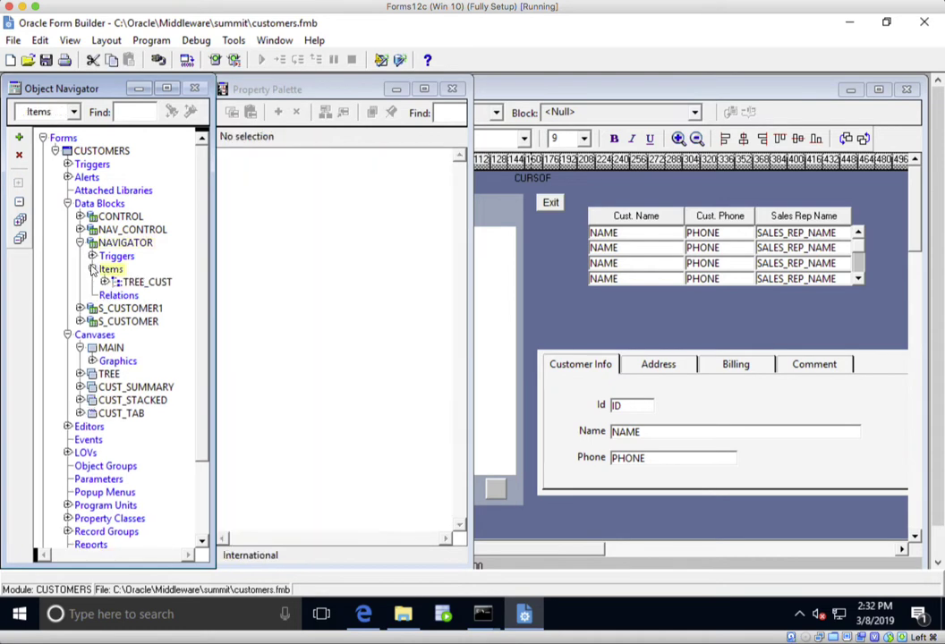
click(92, 256)
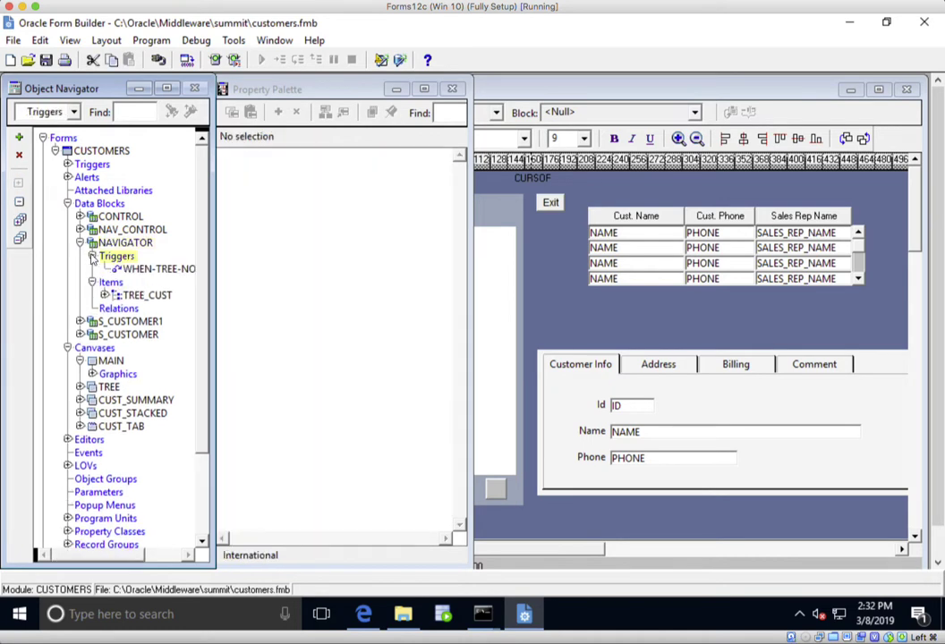
click(80, 335)
click(91, 360)
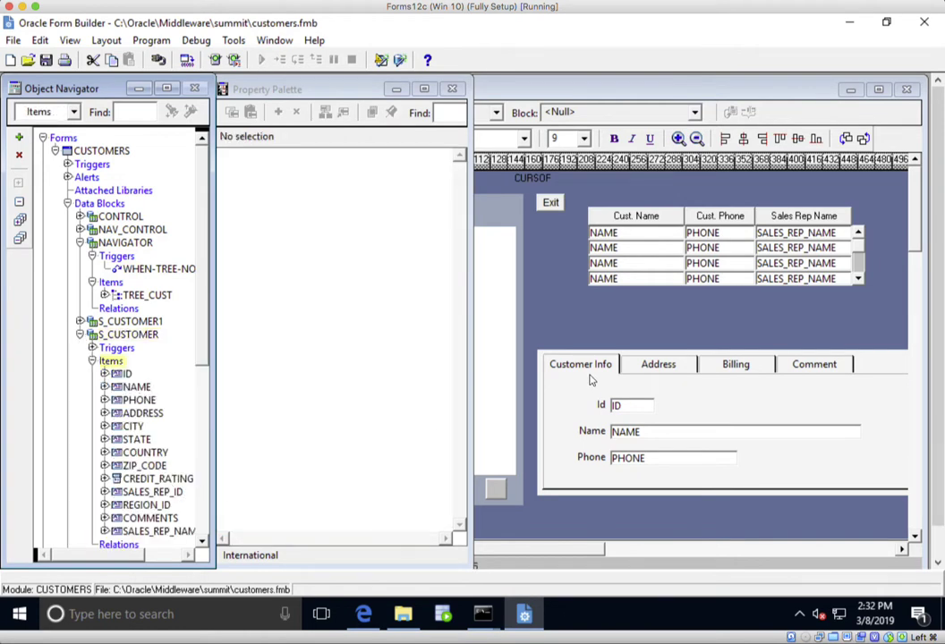
- Review the NAME, CREDIT_RATING and ZIP_CODE properties and ZIP_CODE's layout, then switch to APEX App Builder
click(136, 387)
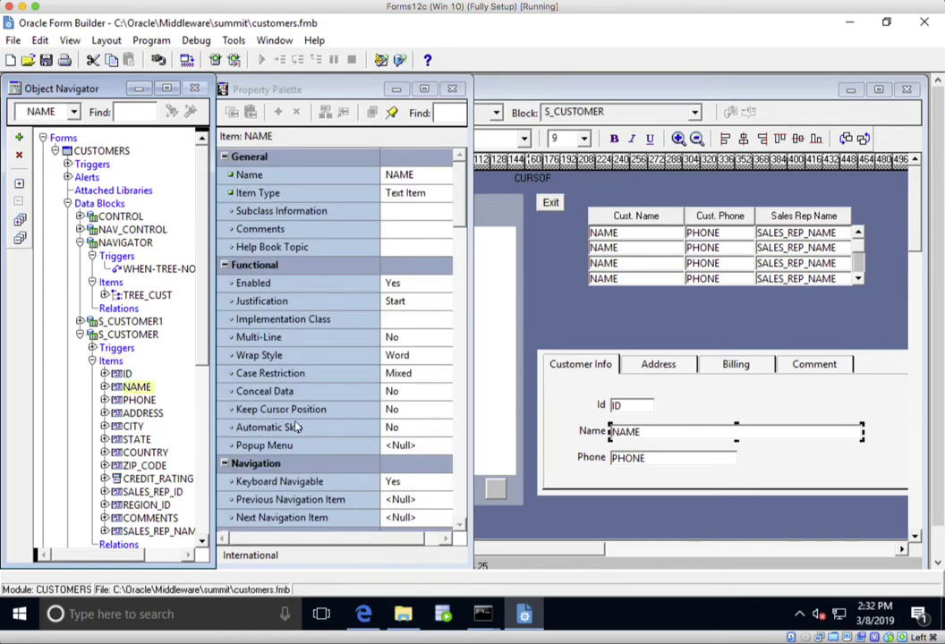
click(462, 529)
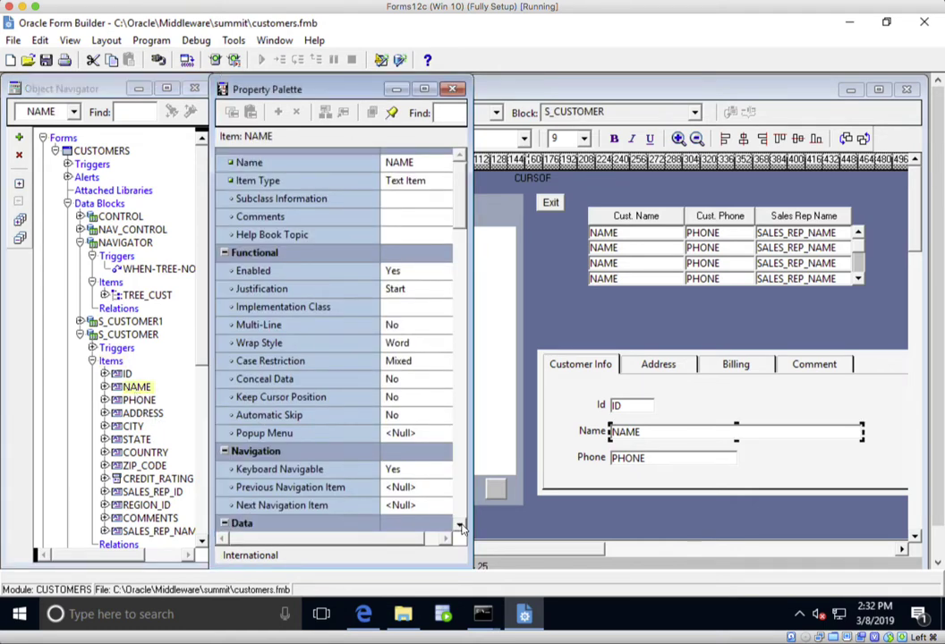
scroll(403, 429, down, 3)
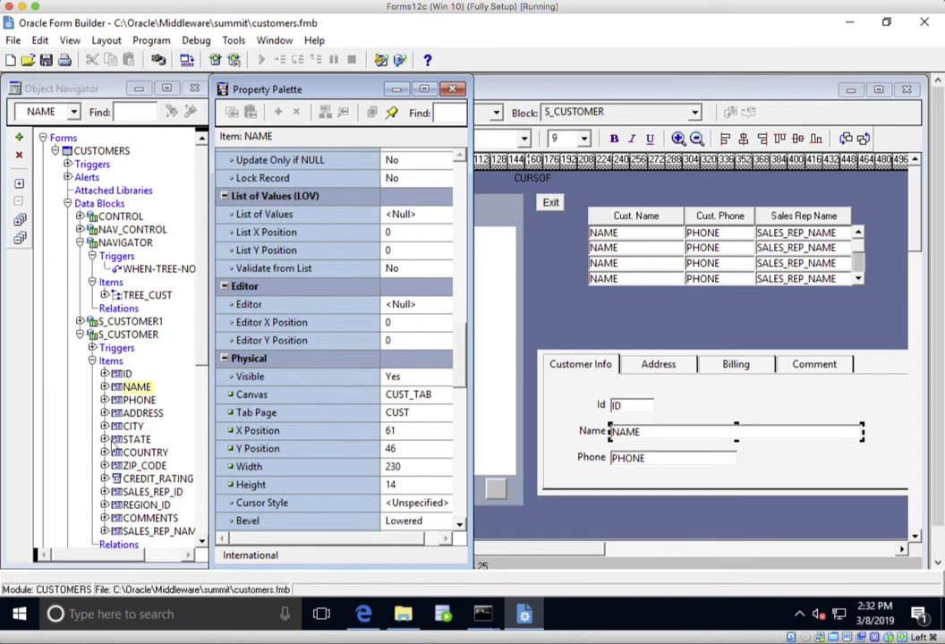
click(148, 478)
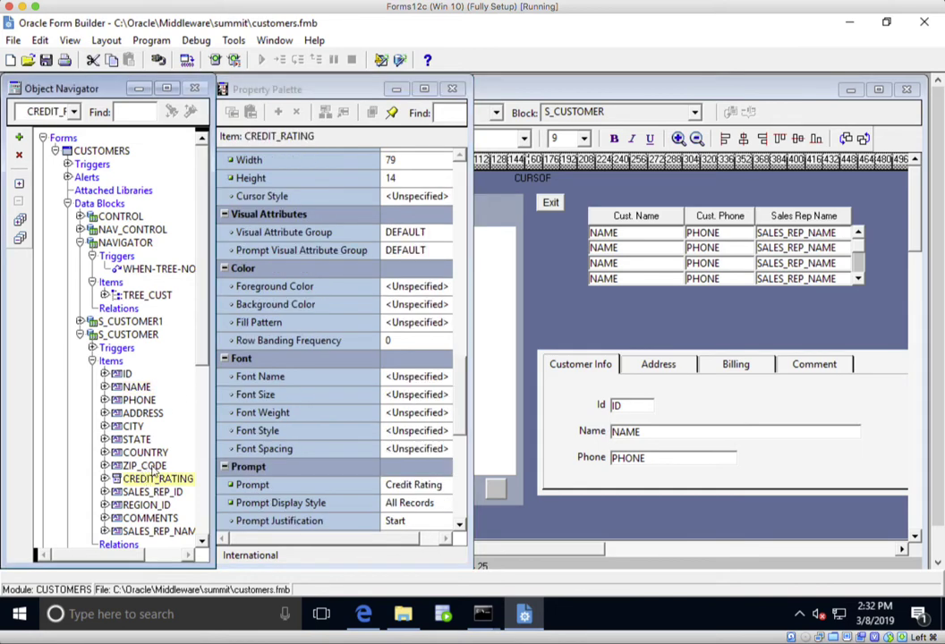
click(143, 467)
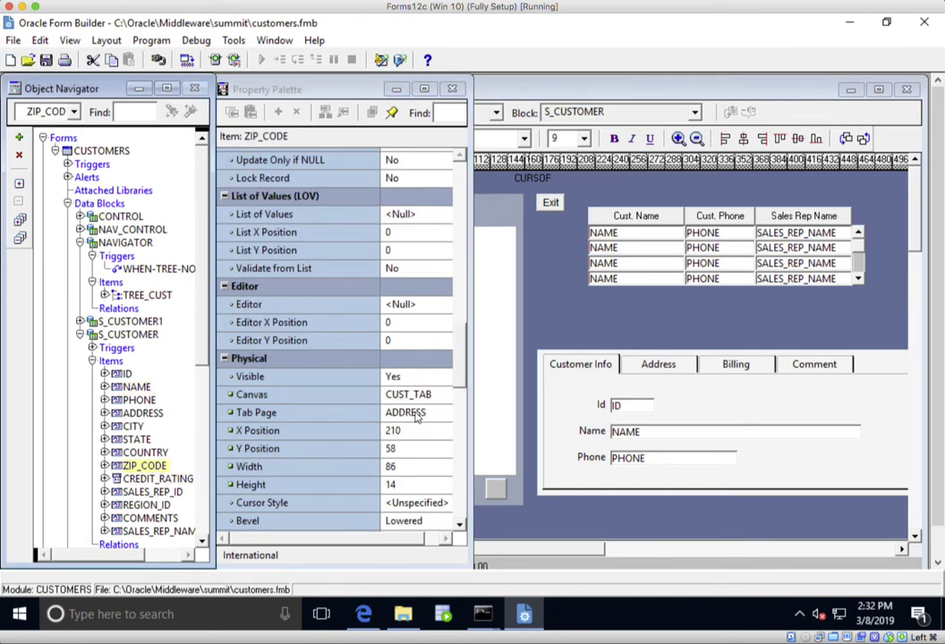
key(F2)
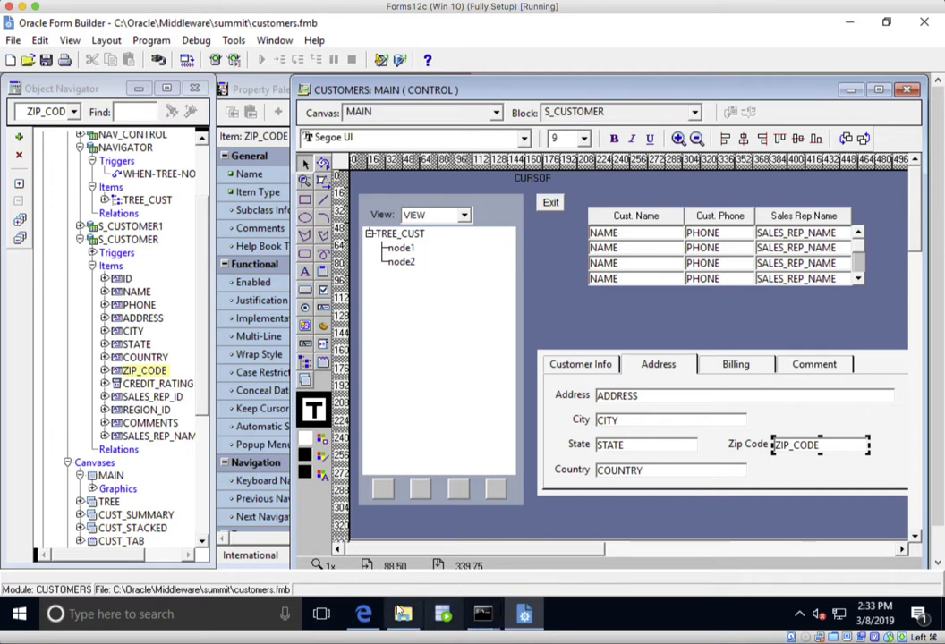
click(366, 616)
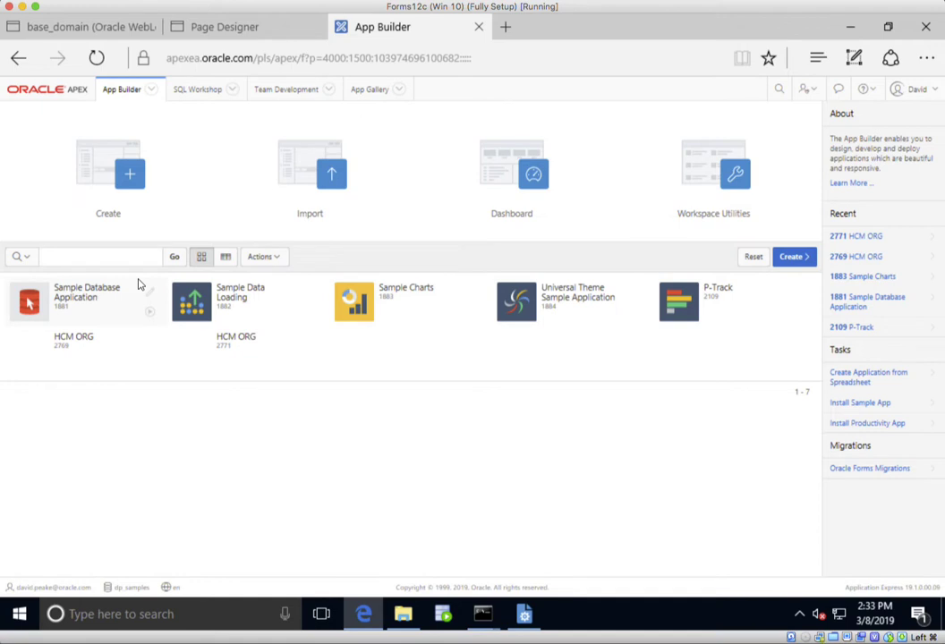
- Start a new application from scratch named 'Modules'
click(101, 180)
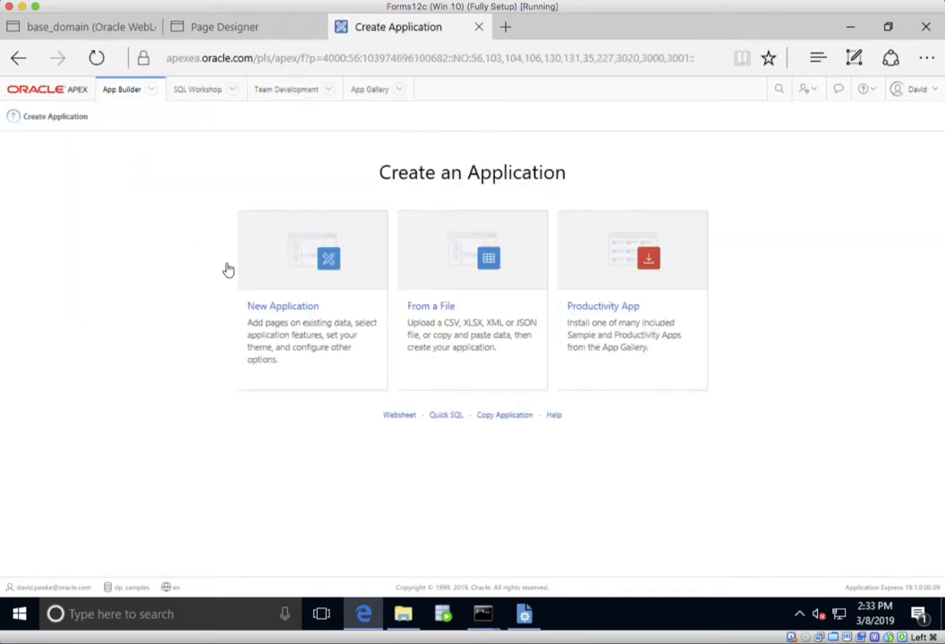
click(317, 302)
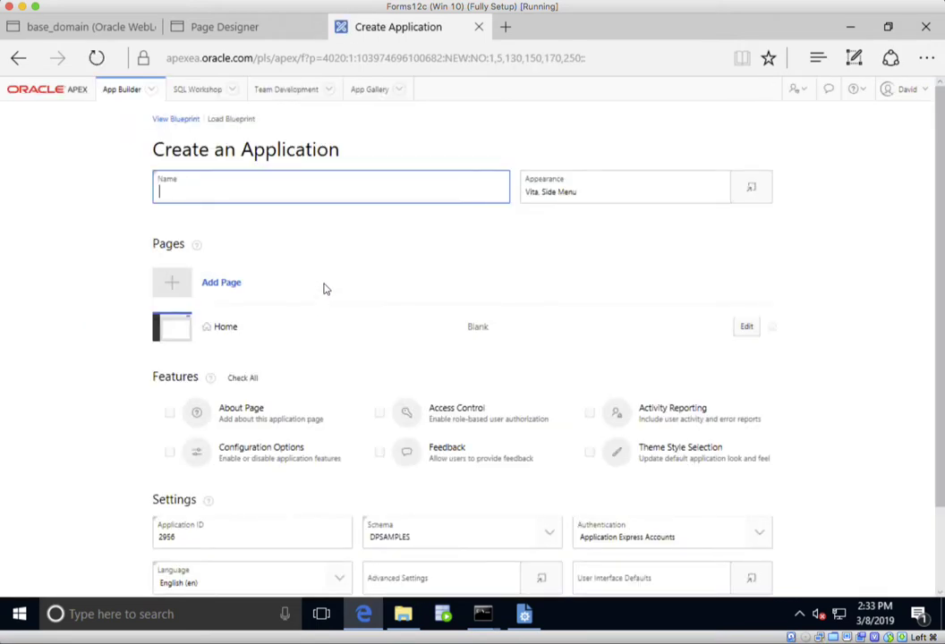
text(Modules)
- Add a Customers report page on DEMO_CUSTOMERS with Include Form checked
click(227, 285)
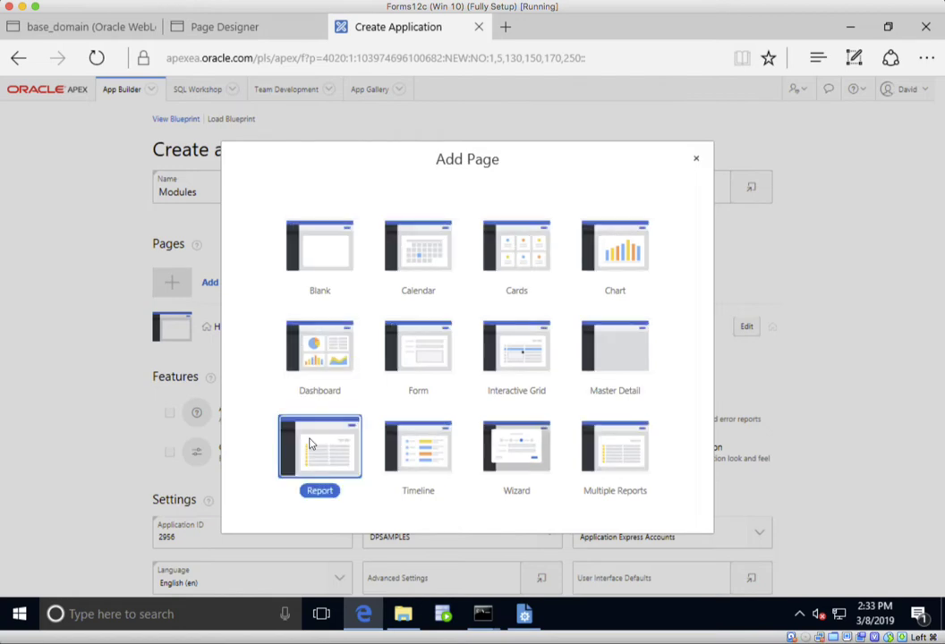
click(319, 447)
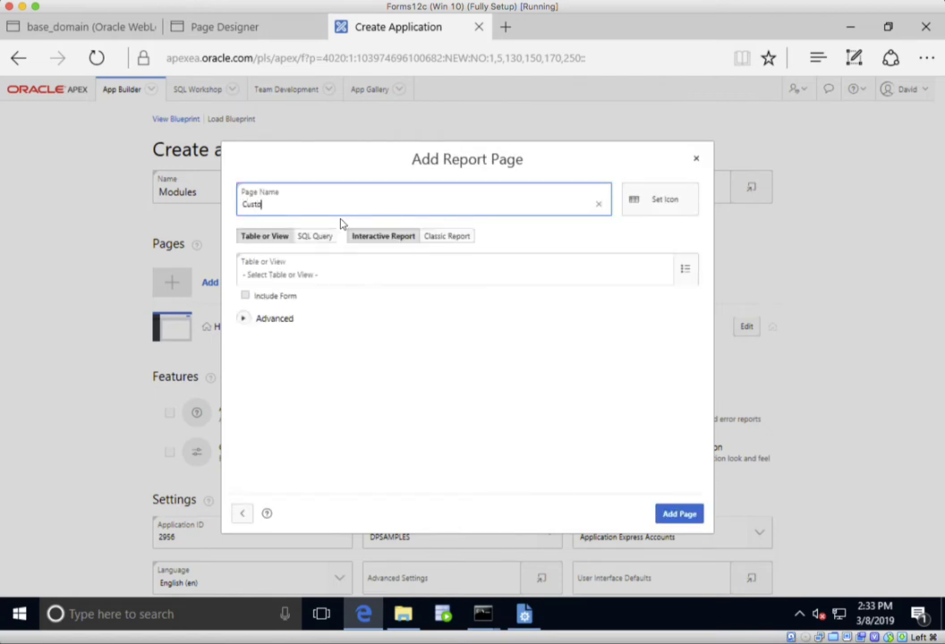
click(686, 269)
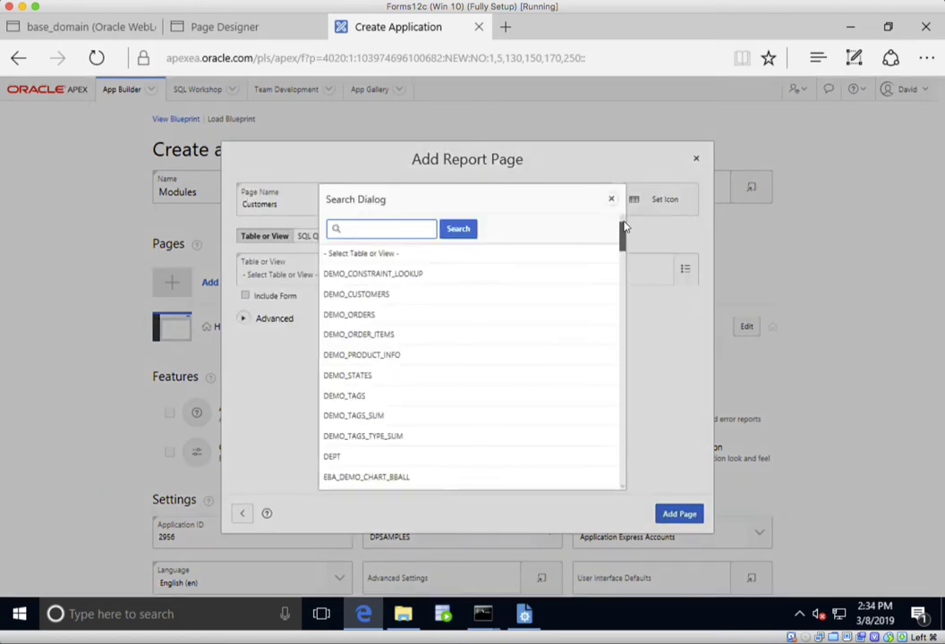
click(375, 296)
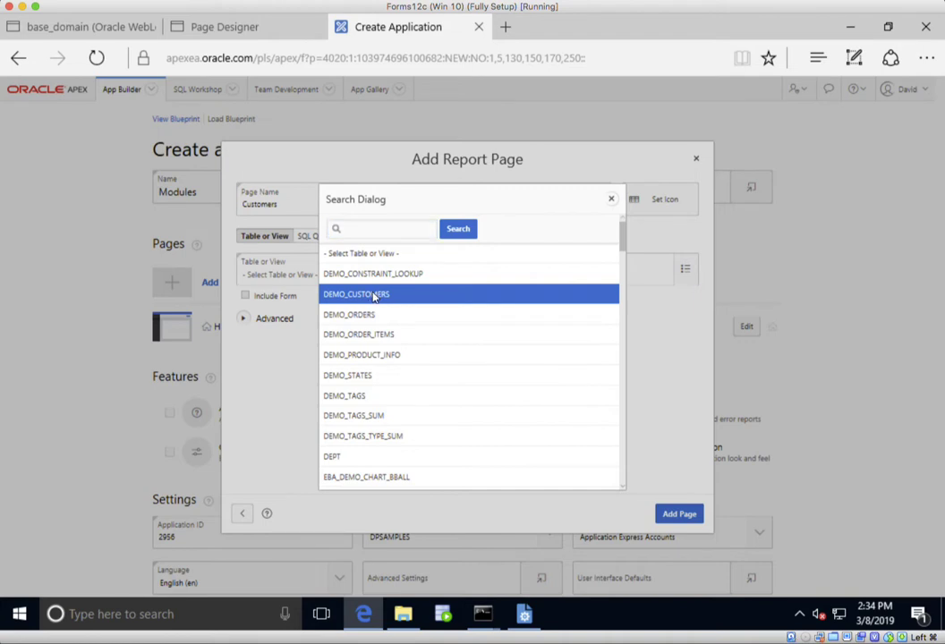
click(375, 296)
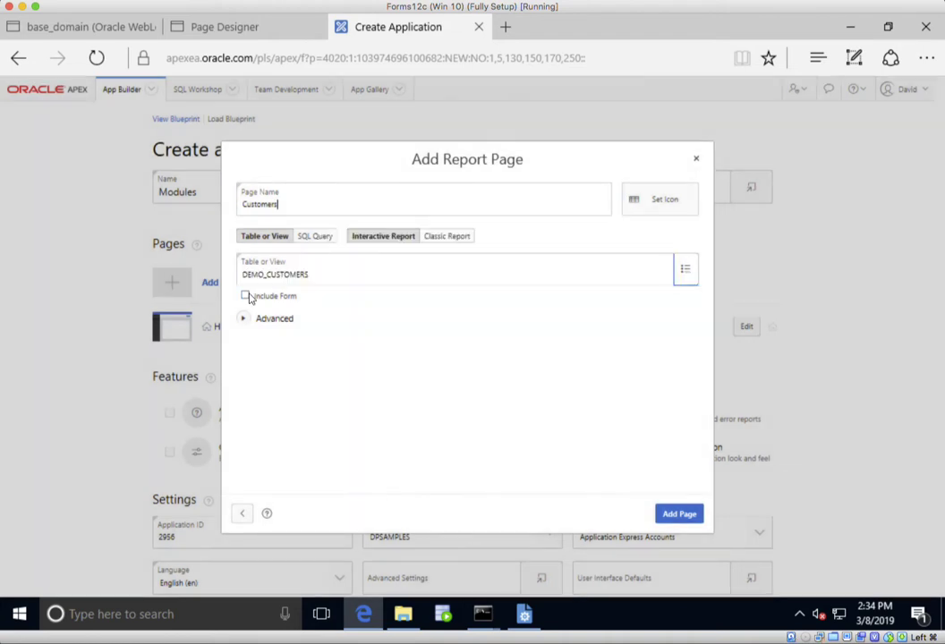
click(245, 296)
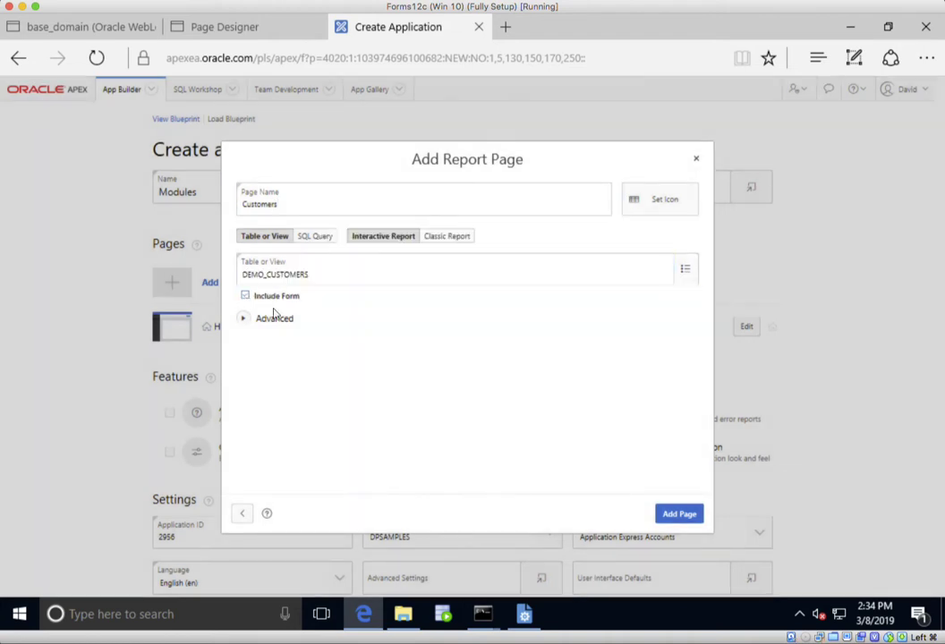
- Add the Customers page, create application 2956 Modules, and open page 2 Customers in Page Designer
click(678, 514)
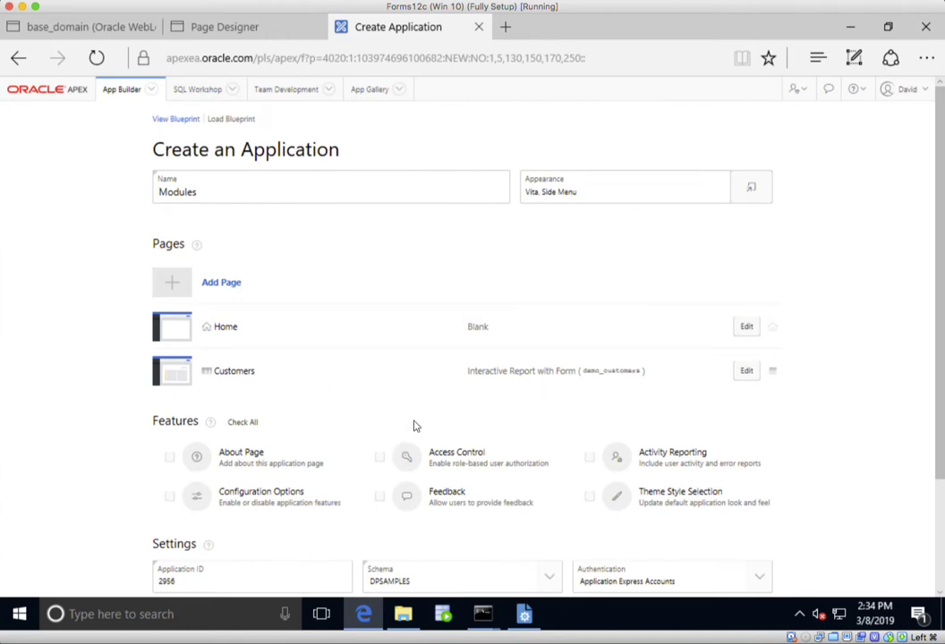
scroll(413, 426, down, 3)
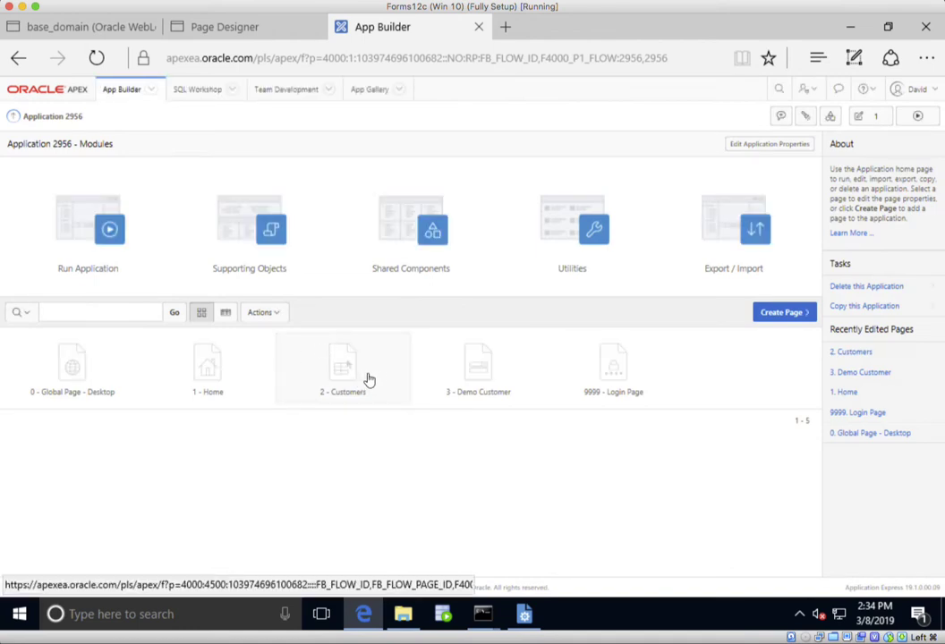
click(341, 379)
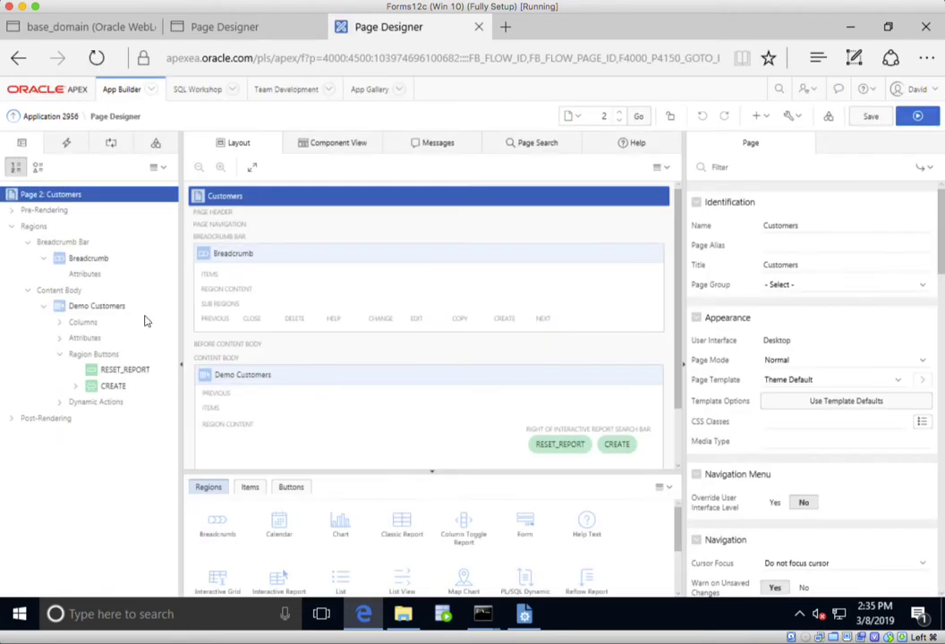
click(94, 307)
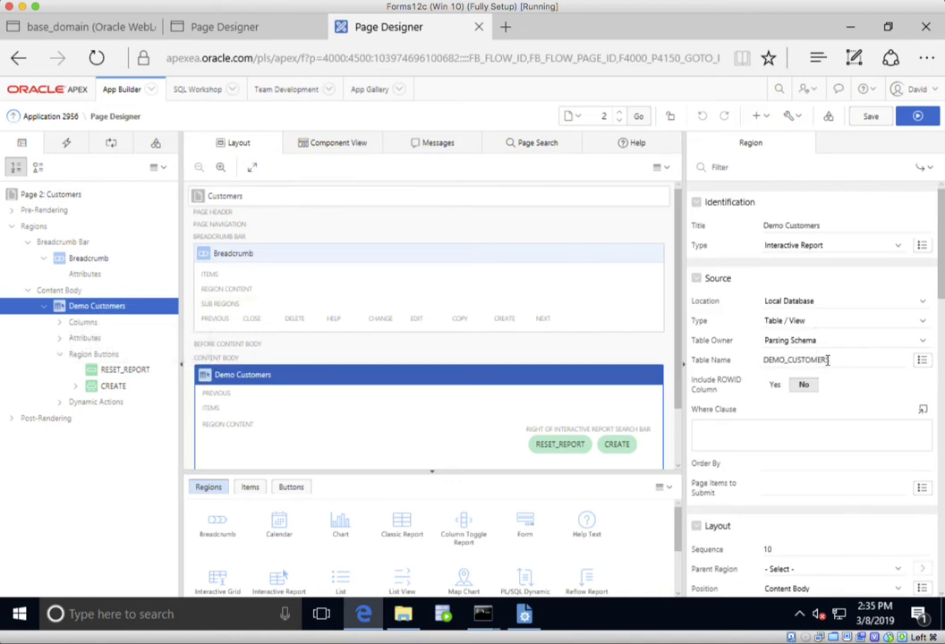
click(838, 325)
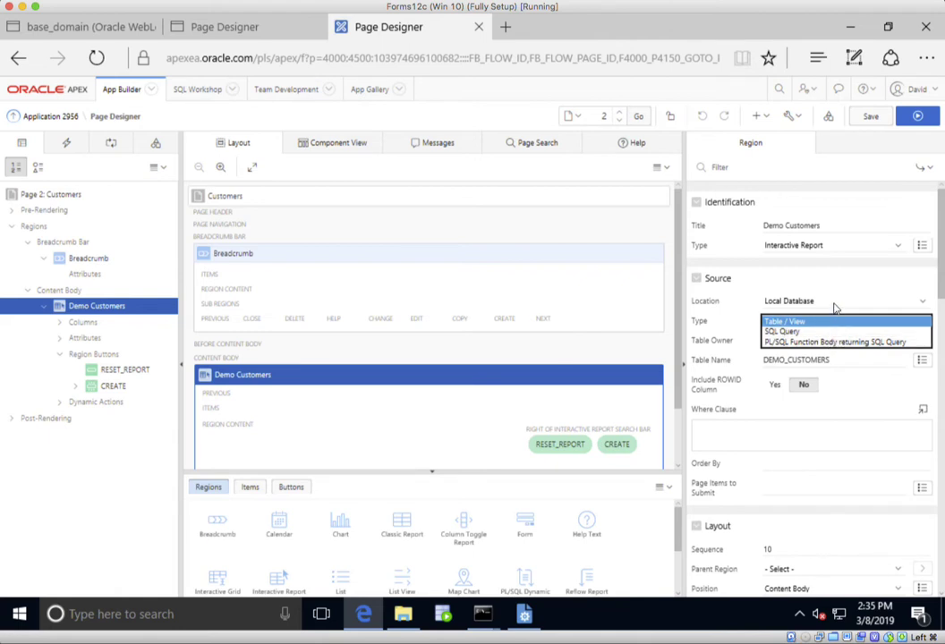
click(834, 306)
click(836, 307)
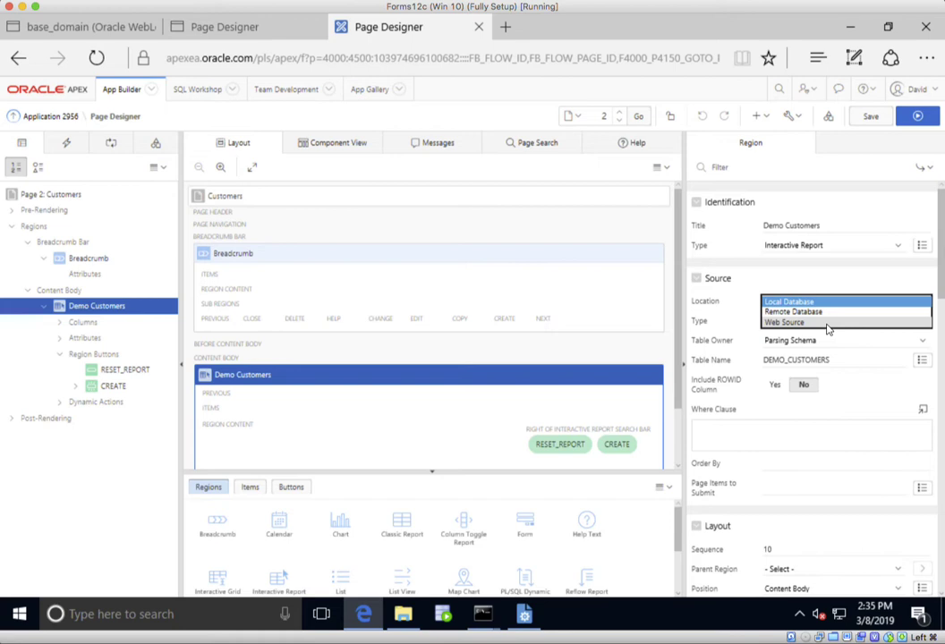
click(779, 278)
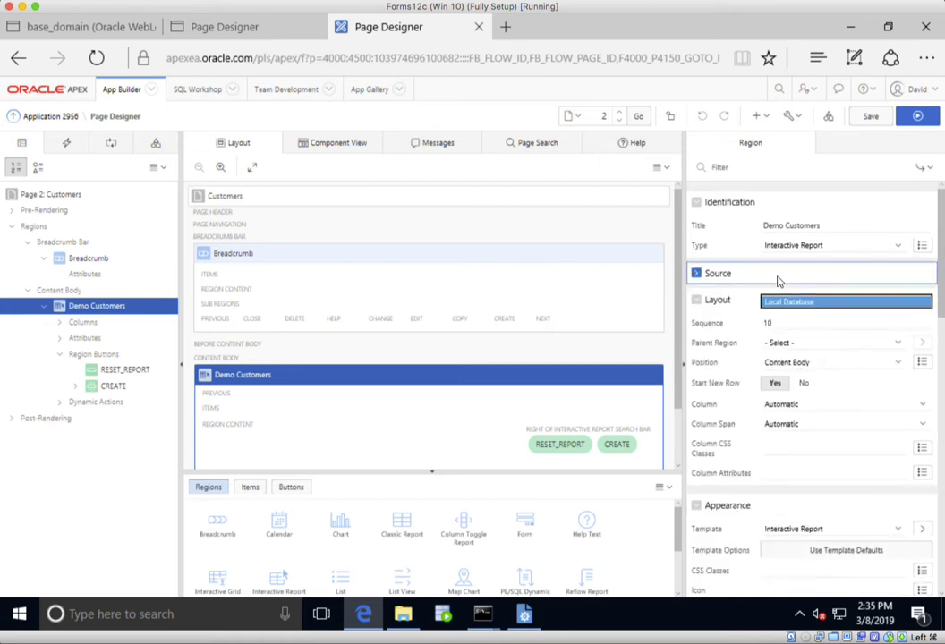
click(697, 273)
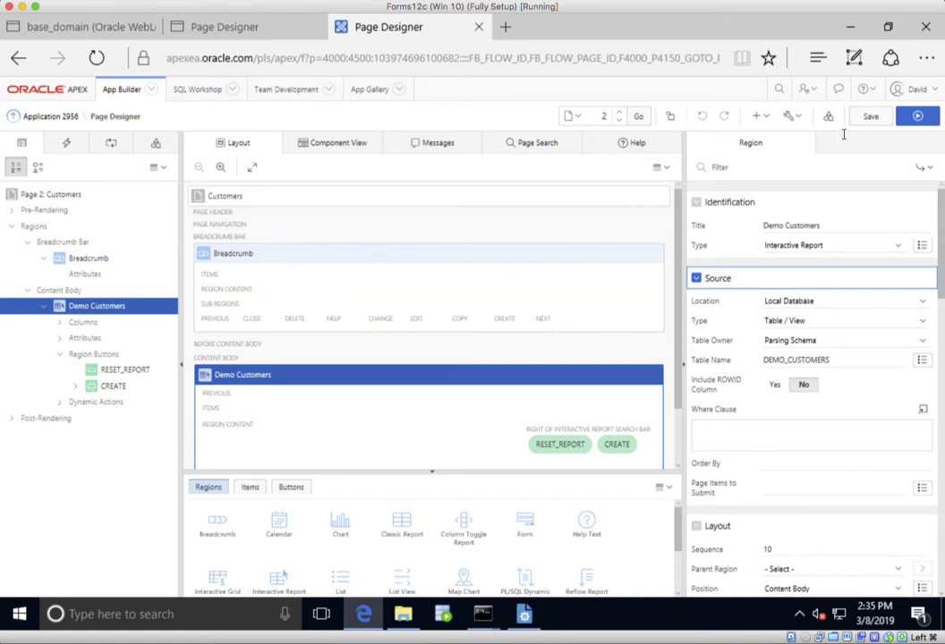
click(918, 116)
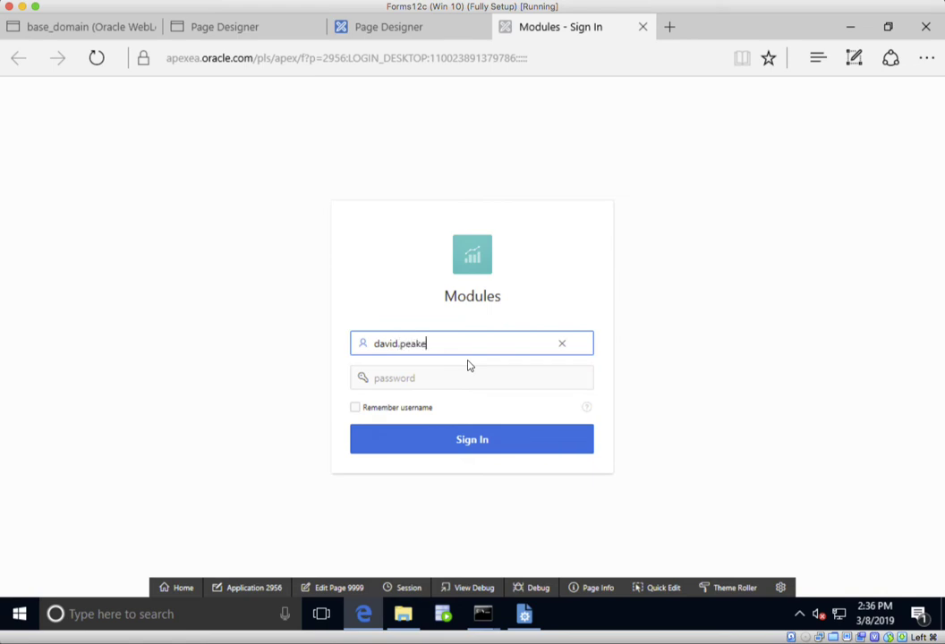
- Sign in with the user's e-mail and password, open the first customer's edit dialog, then edit Page 3
key(Tab)
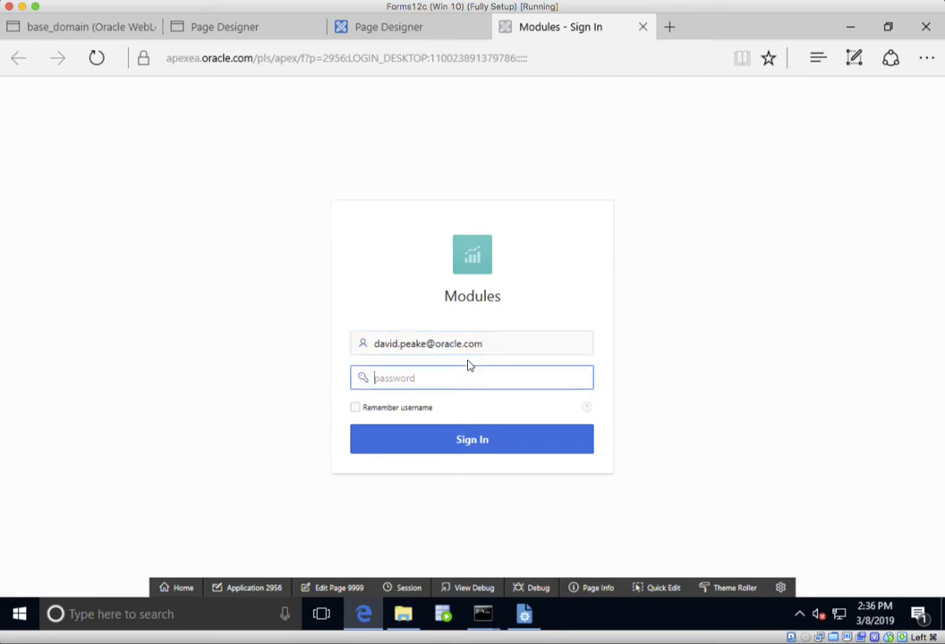
text(•)
key(Return)
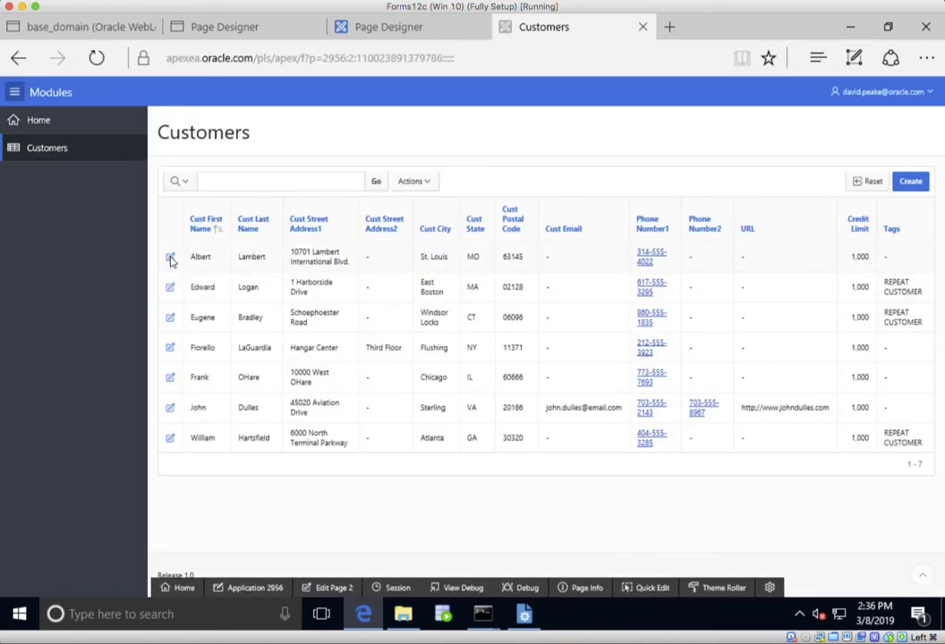
click(170, 259)
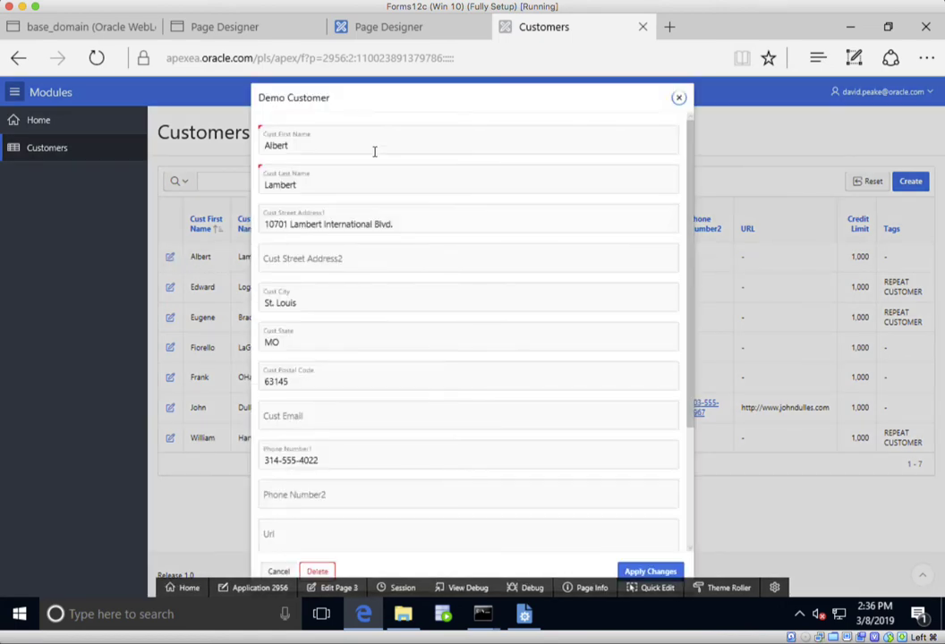
click(339, 590)
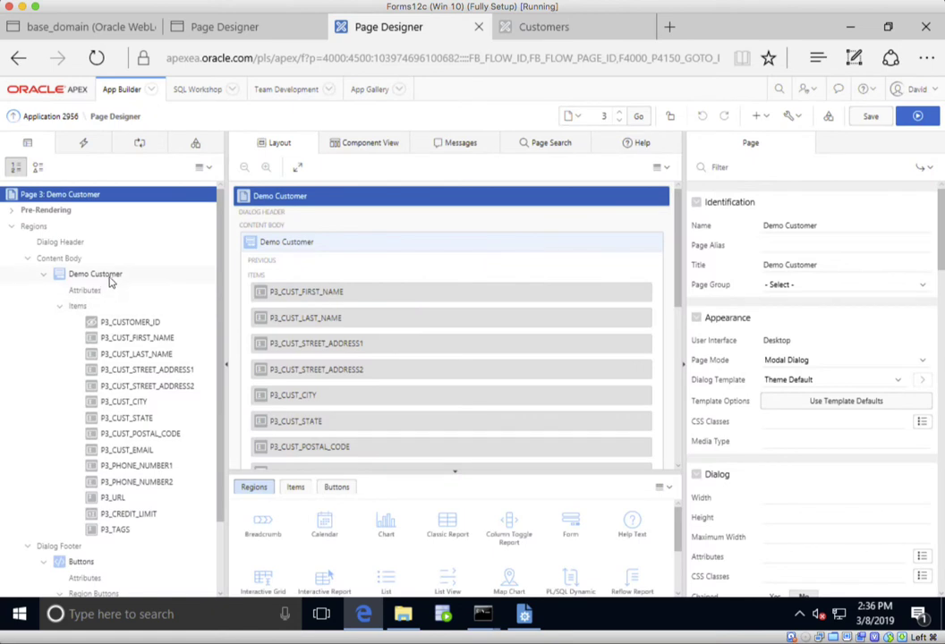
click(110, 277)
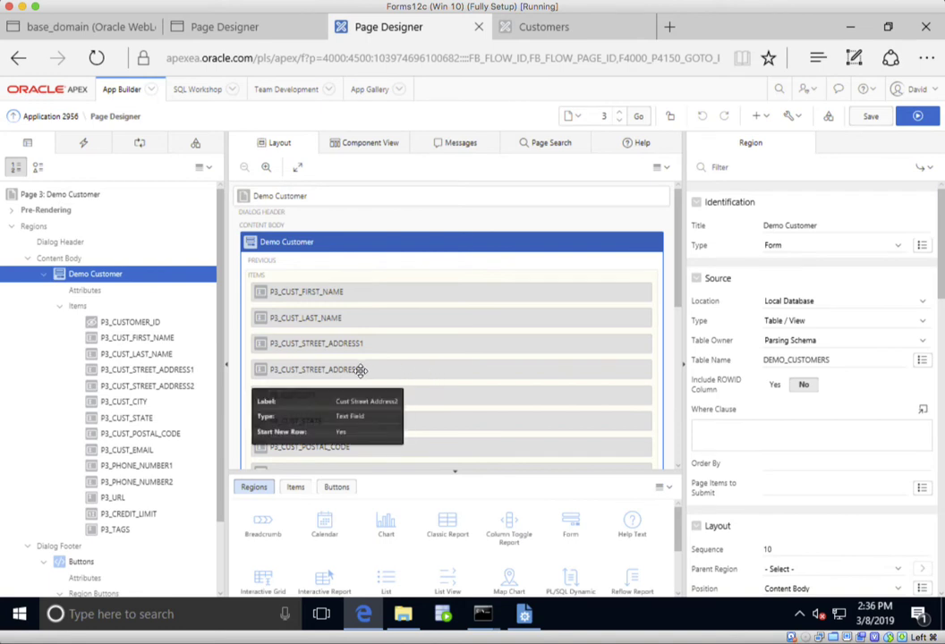
click(143, 354)
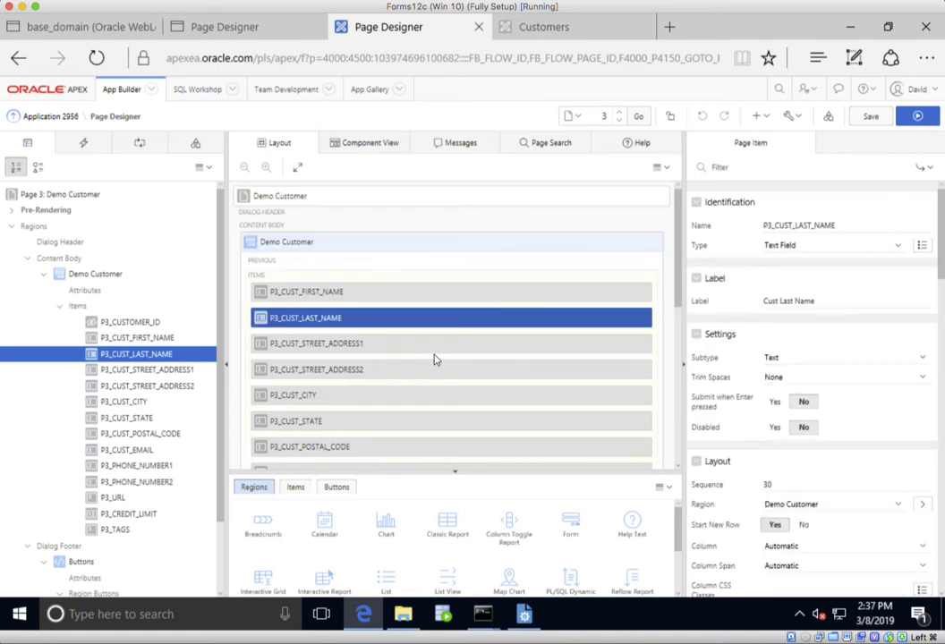
scroll(847, 338, down, 5)
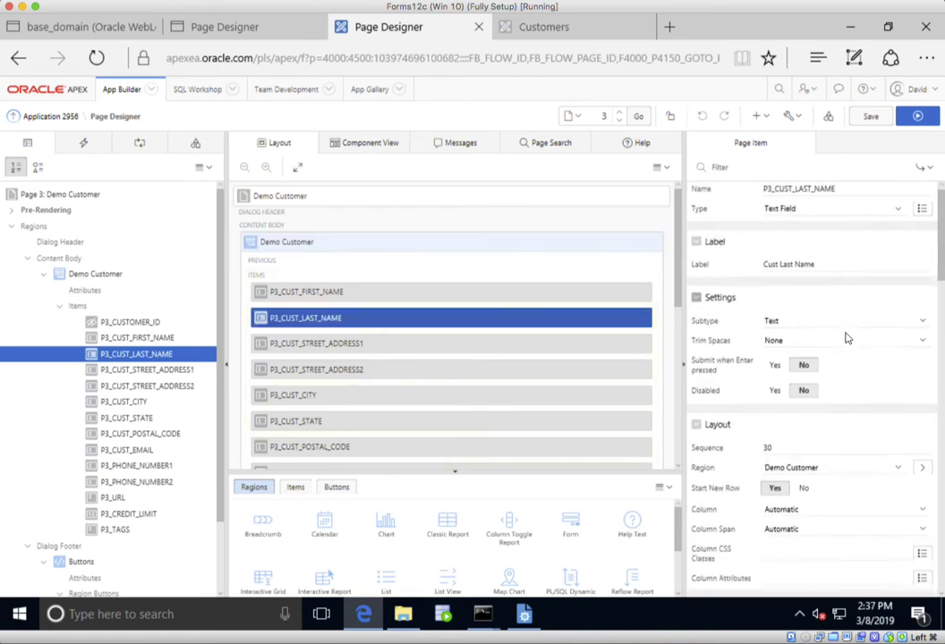
scroll(847, 338, down, 10)
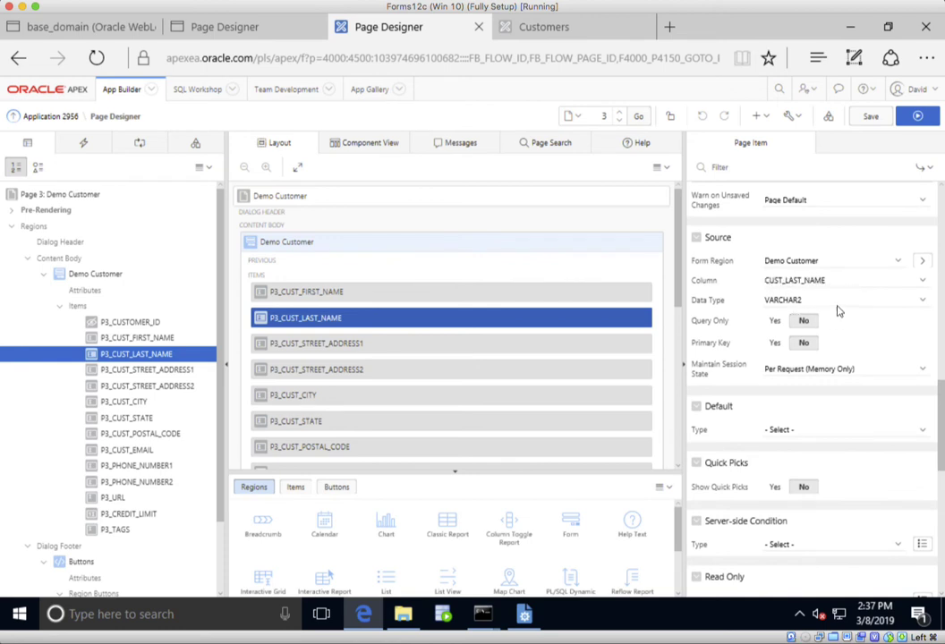
scroll(840, 317, down, 4)
scroll(841, 317, up, 15)
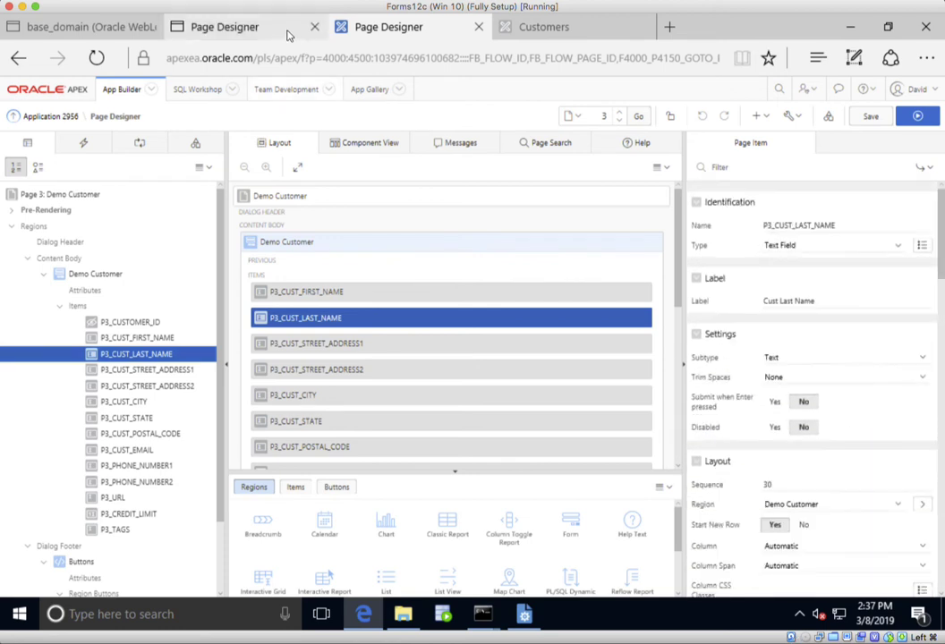
click(289, 33)
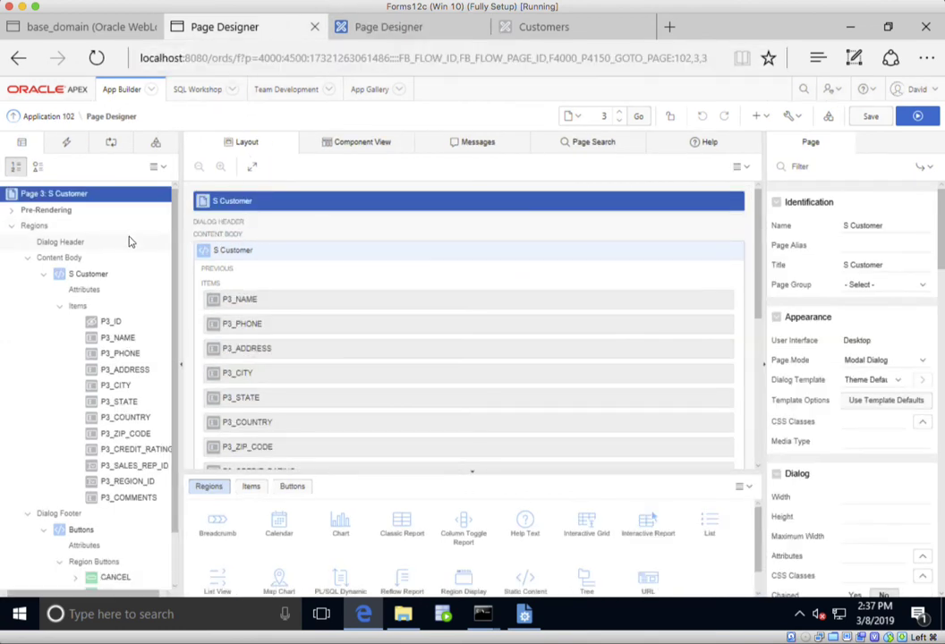
- Inspect Page 3's Fetch Row and Process Row of S_CUSTOMER processes, selecting the P3_ID key item
click(99, 275)
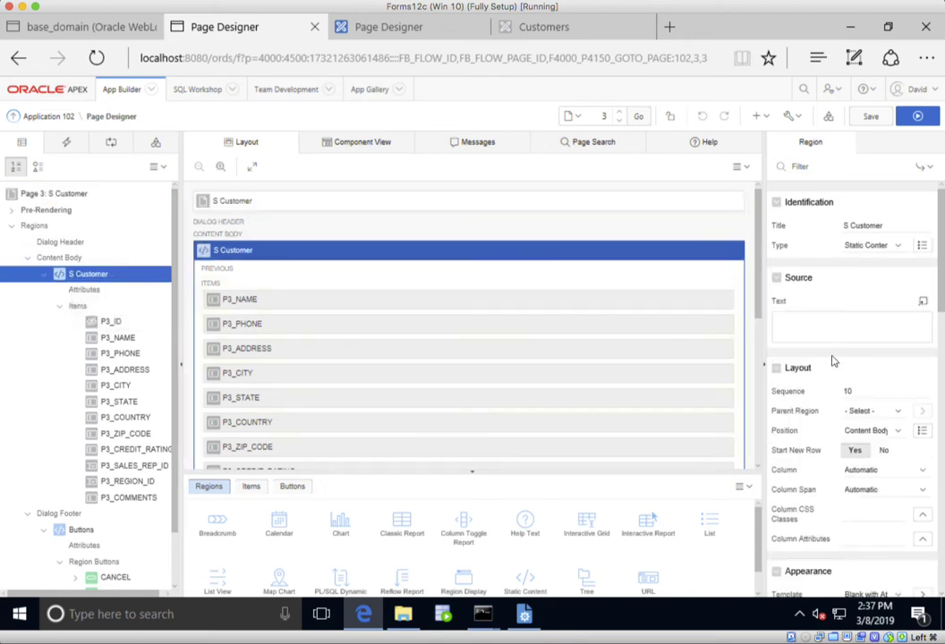
click(11, 209)
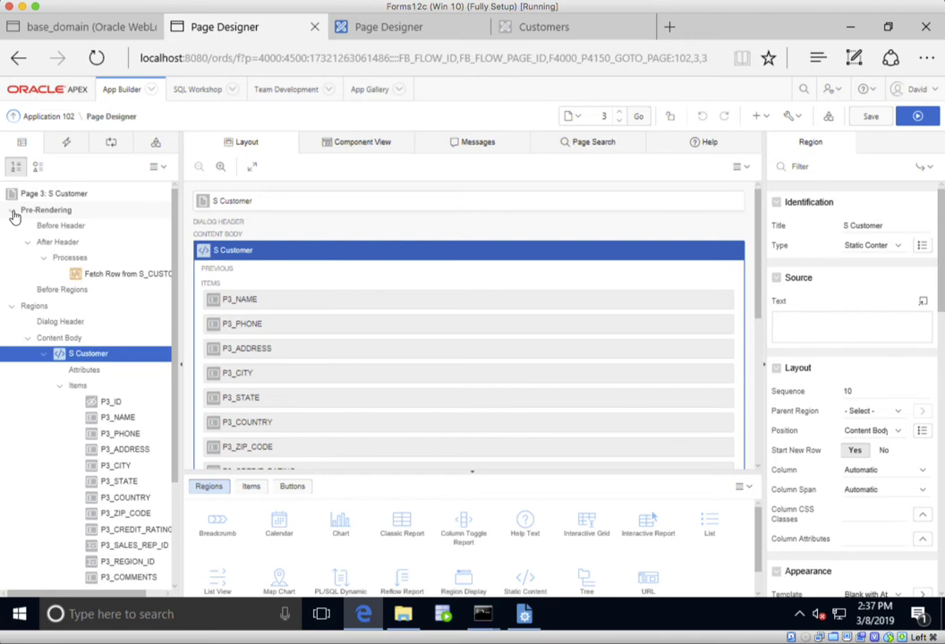
click(124, 274)
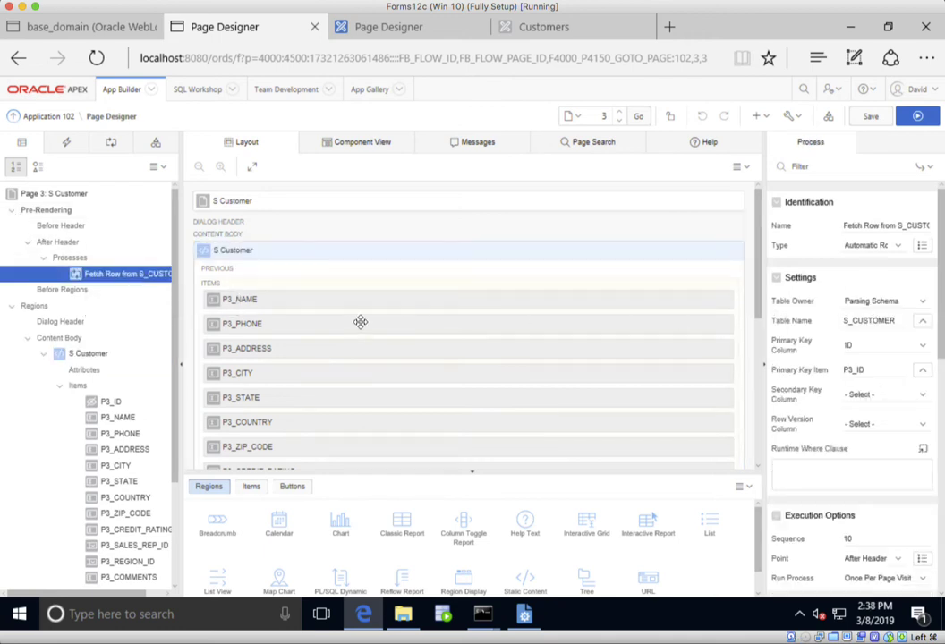
click(121, 146)
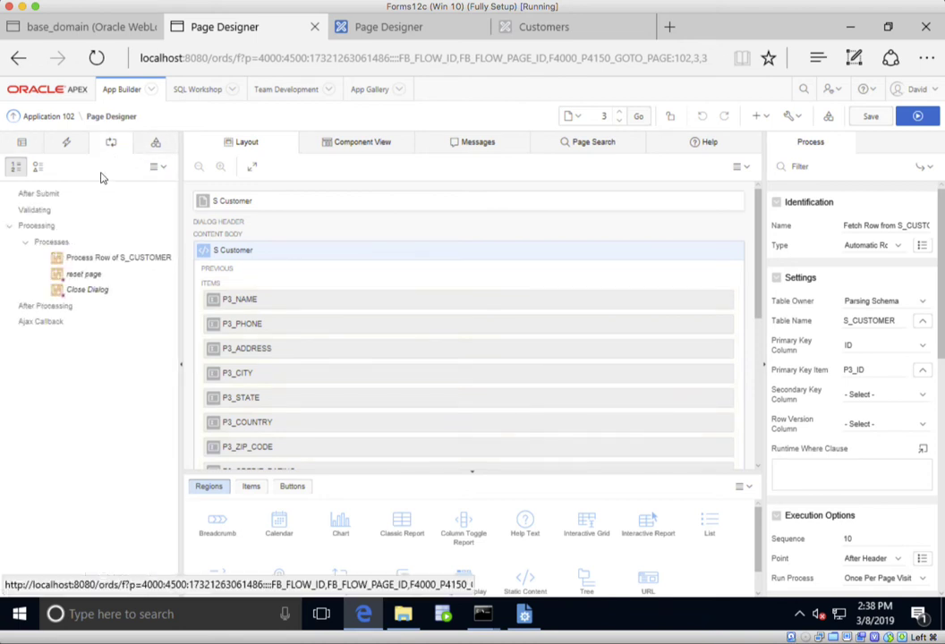
click(121, 259)
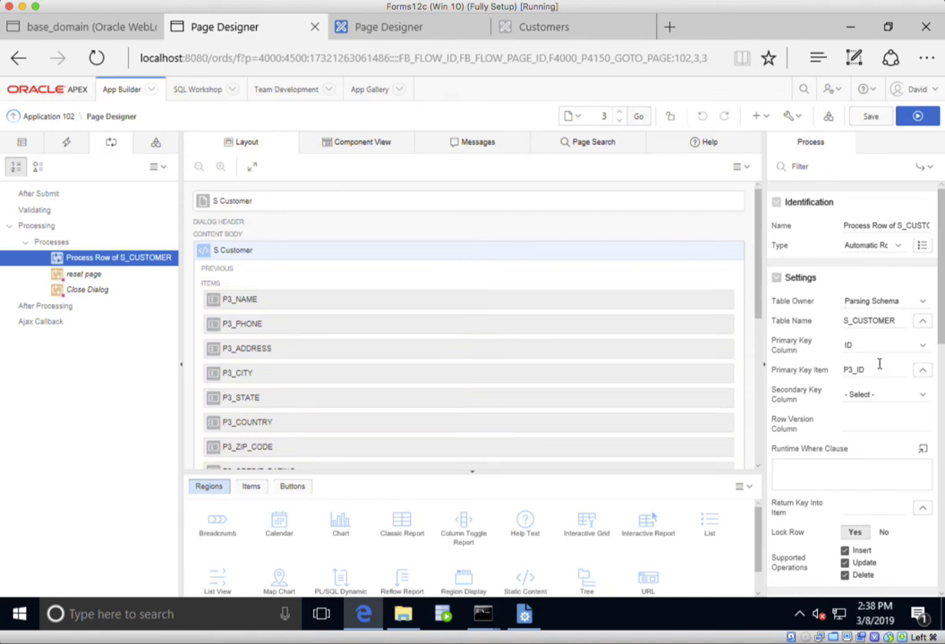
double_click(853, 370)
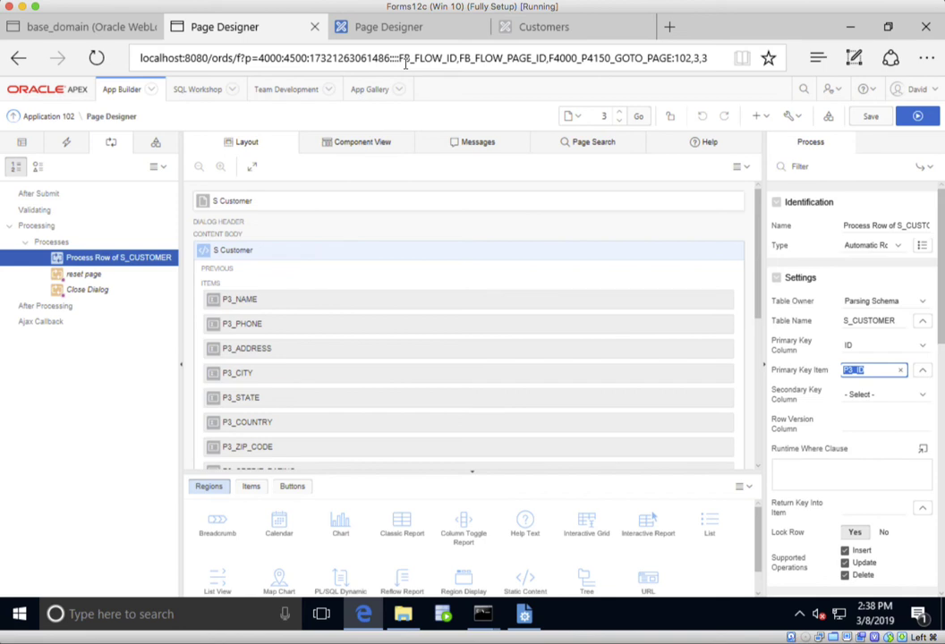
- Open Application 102's Page 0: Global Page - Desktop in Page Designer
click(64, 124)
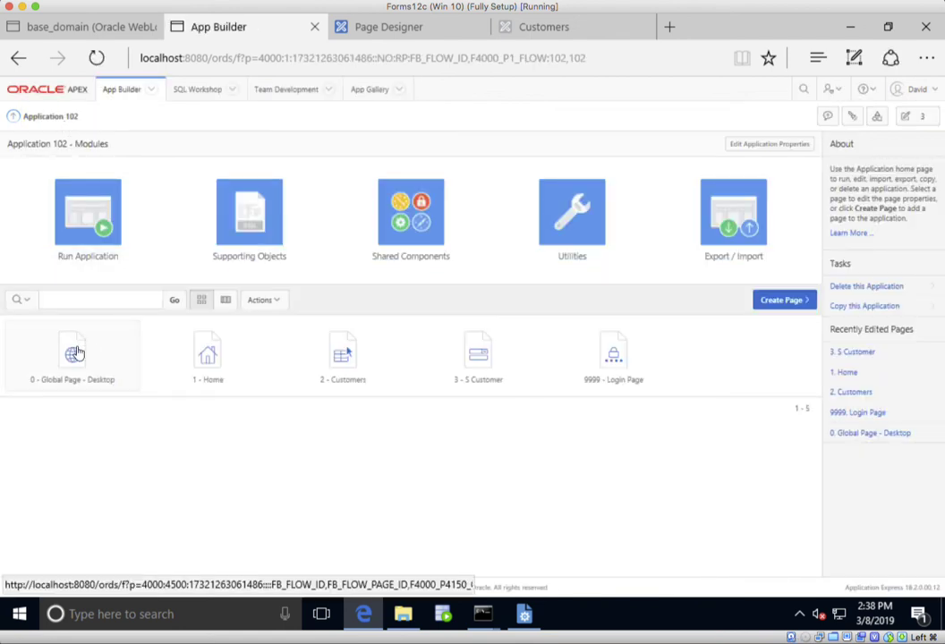
click(77, 351)
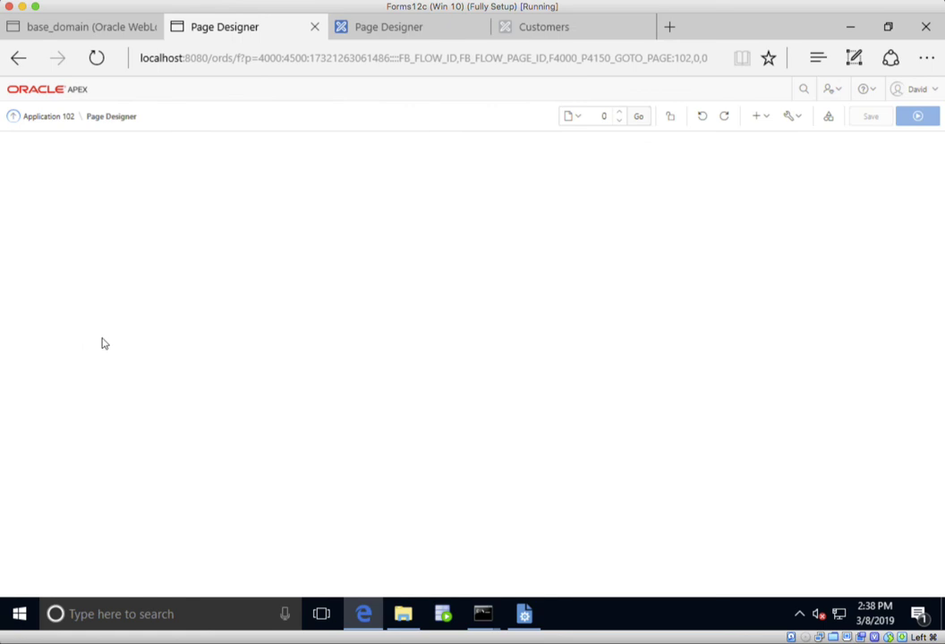